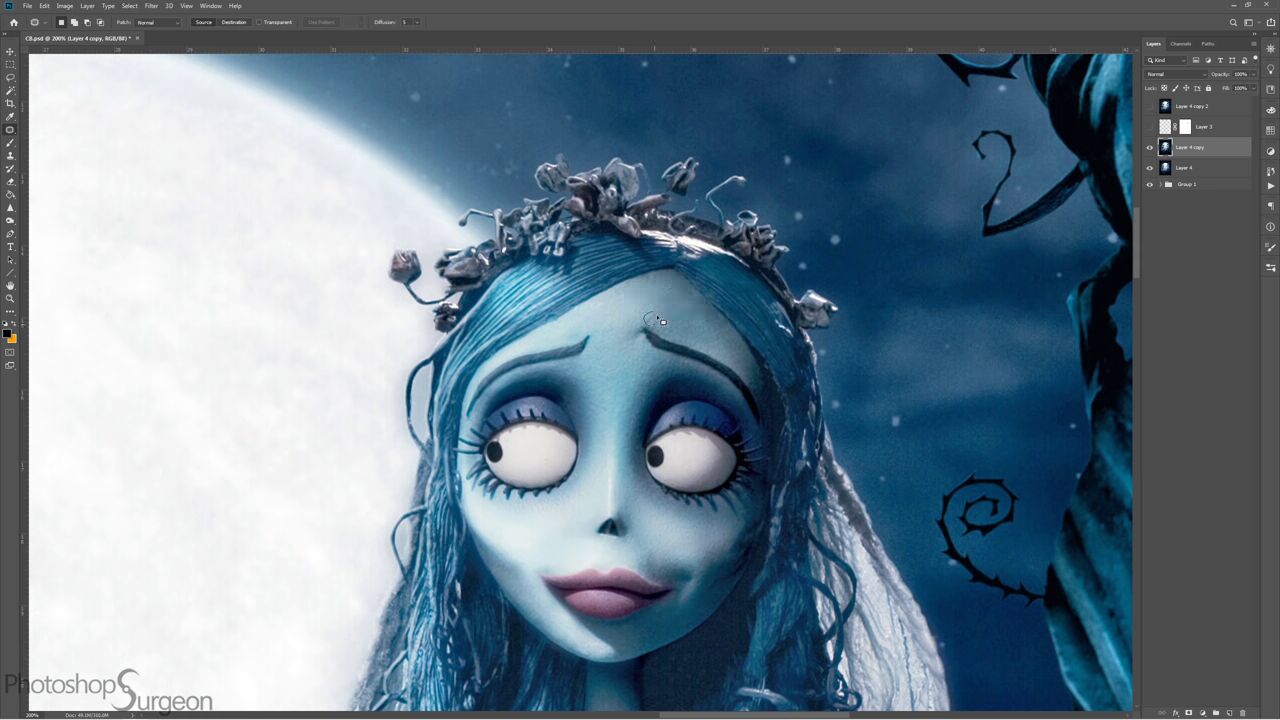
Scroll the poster down toward the corset area being masked after patching the face stains
scroll(740, 450, down, 2)
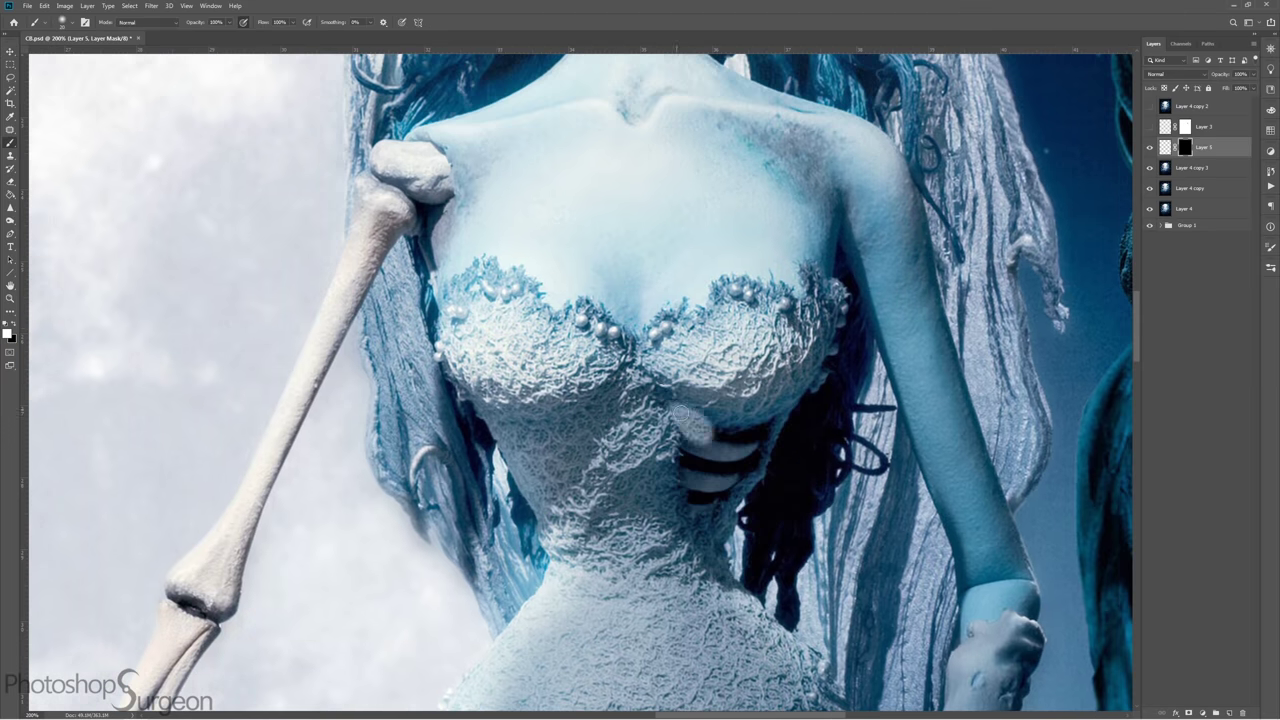
Paint the corset into the mask, lower its brightness, and select its Hue/Saturation adjustment
drag(676, 440, 720, 500)
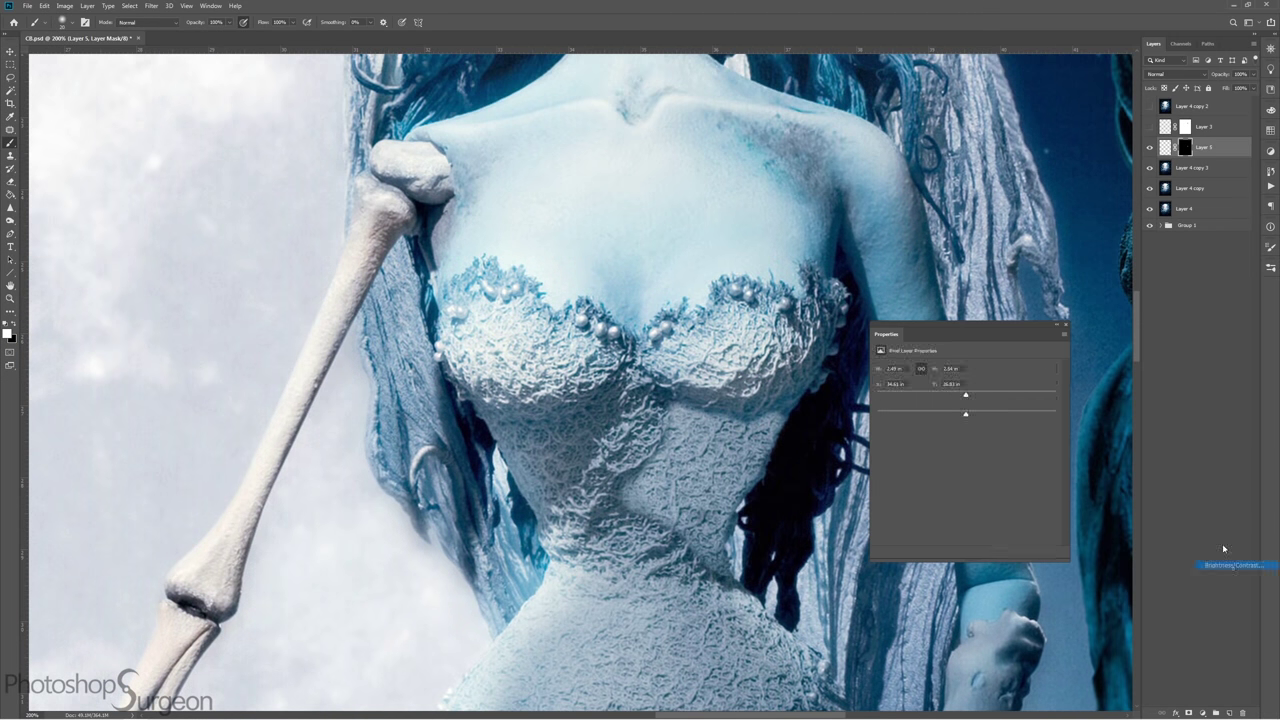
drag(965, 396, 931, 396)
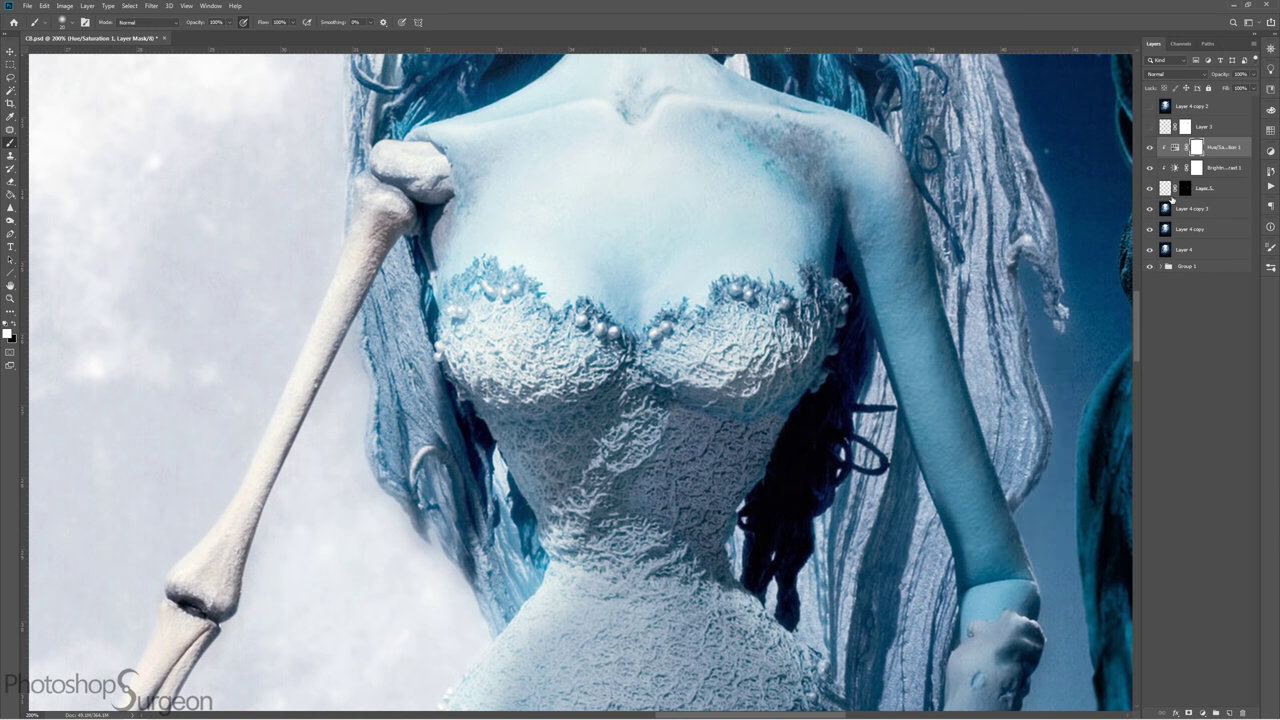
click(1176, 150)
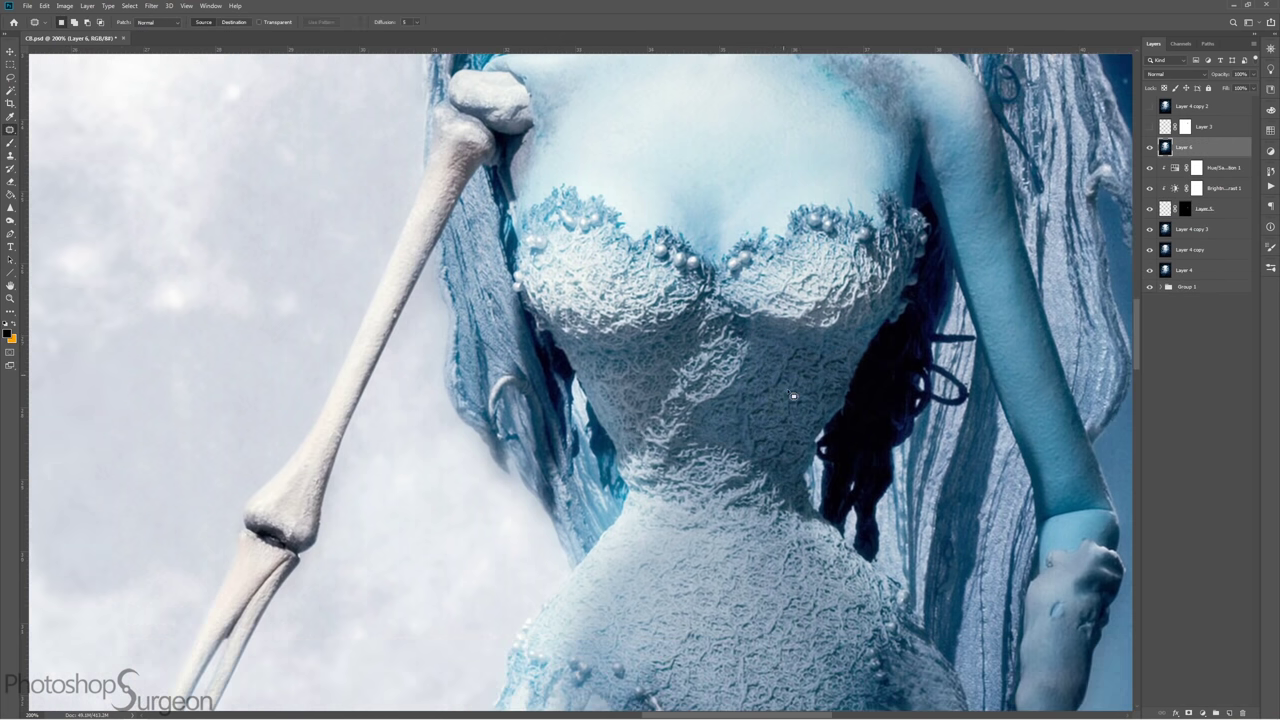
Move to the bride's arm and joined hands, and reshape the bony hand with Liquify
drag(793, 396, 861, 418)
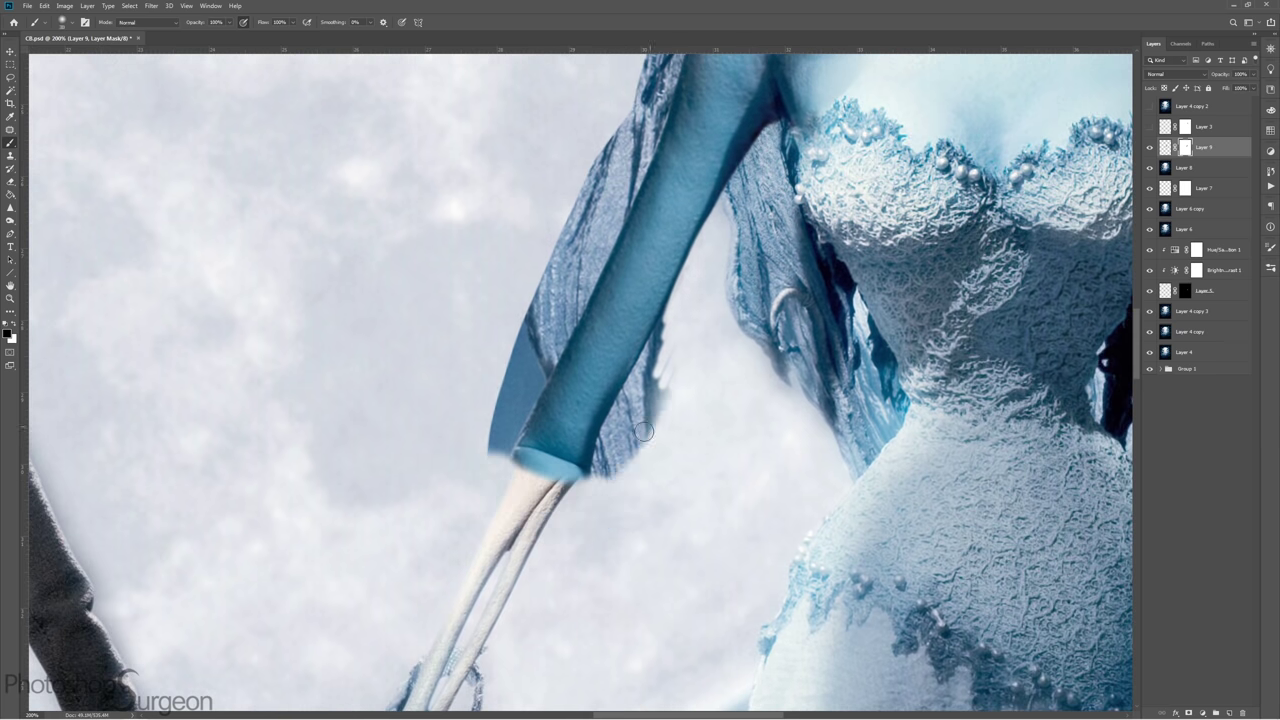
scroll(615, 470, up, 2)
scroll(600, 540, up, 2)
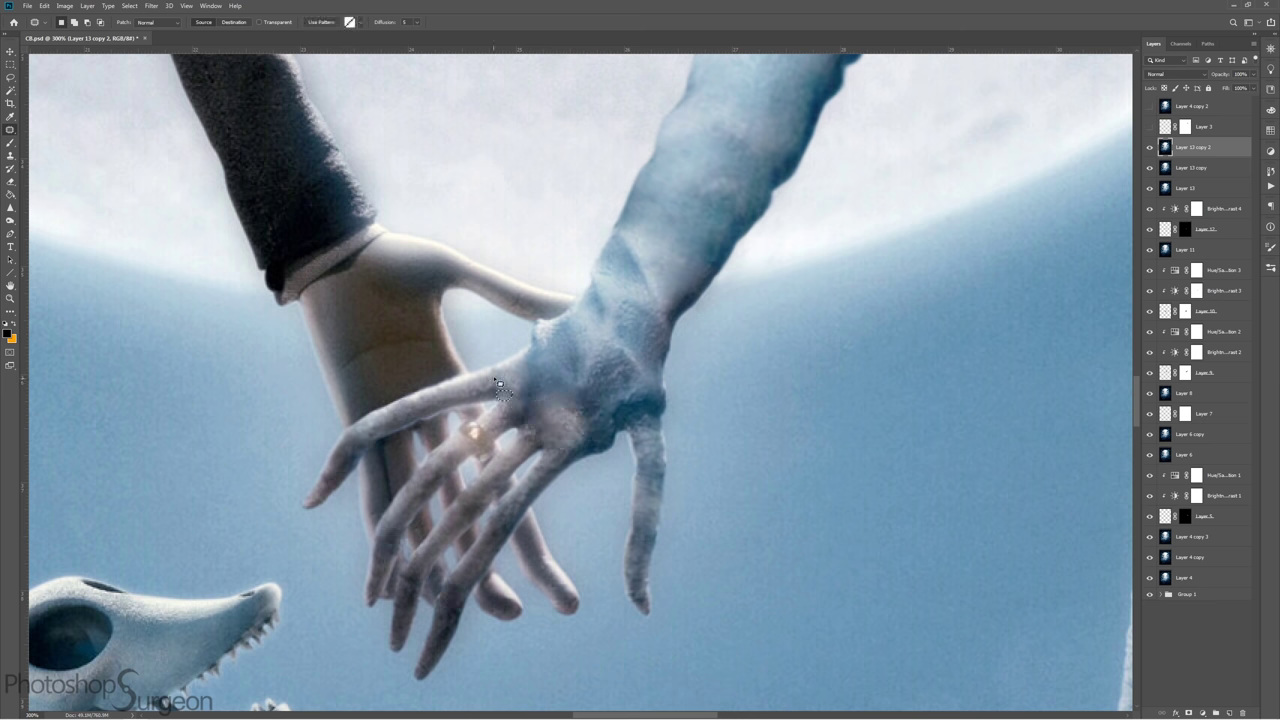
key(ctrl+shift+x)
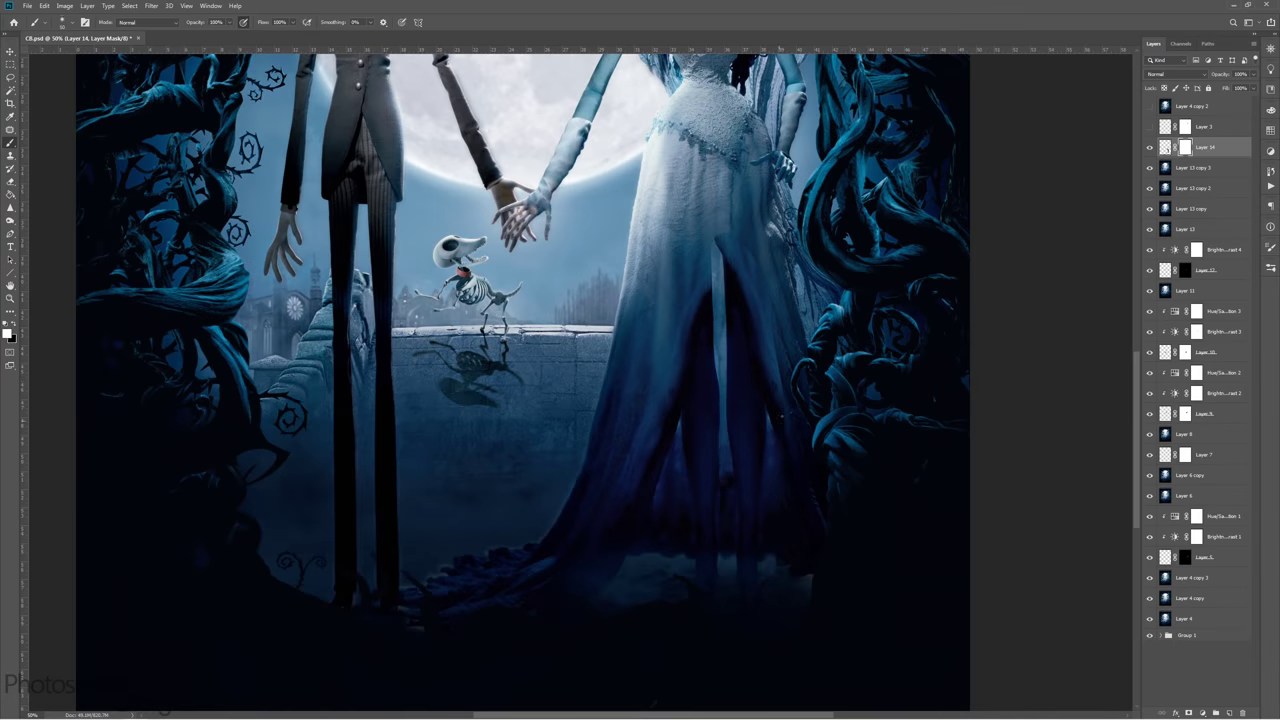
Refine Layer 14 around the dress-slit legs and make it visible again
scroll(770, 320, up, 2)
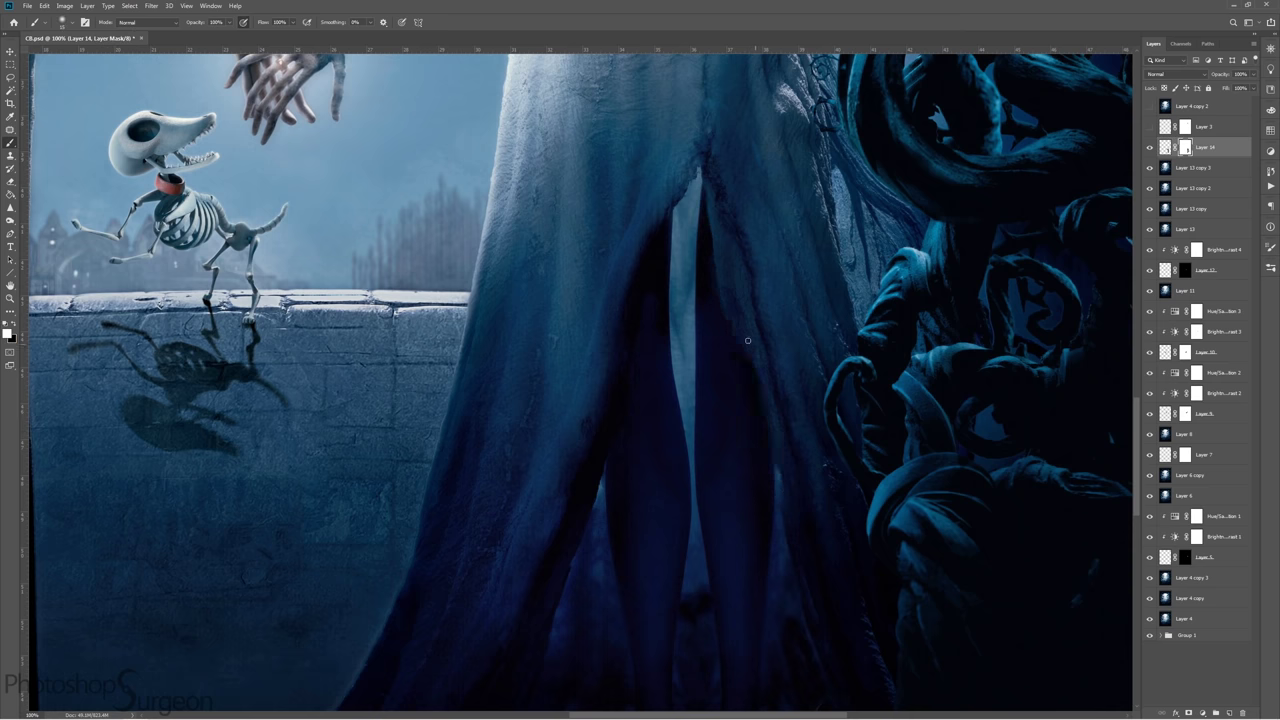
scroll(719, 304, down, 4)
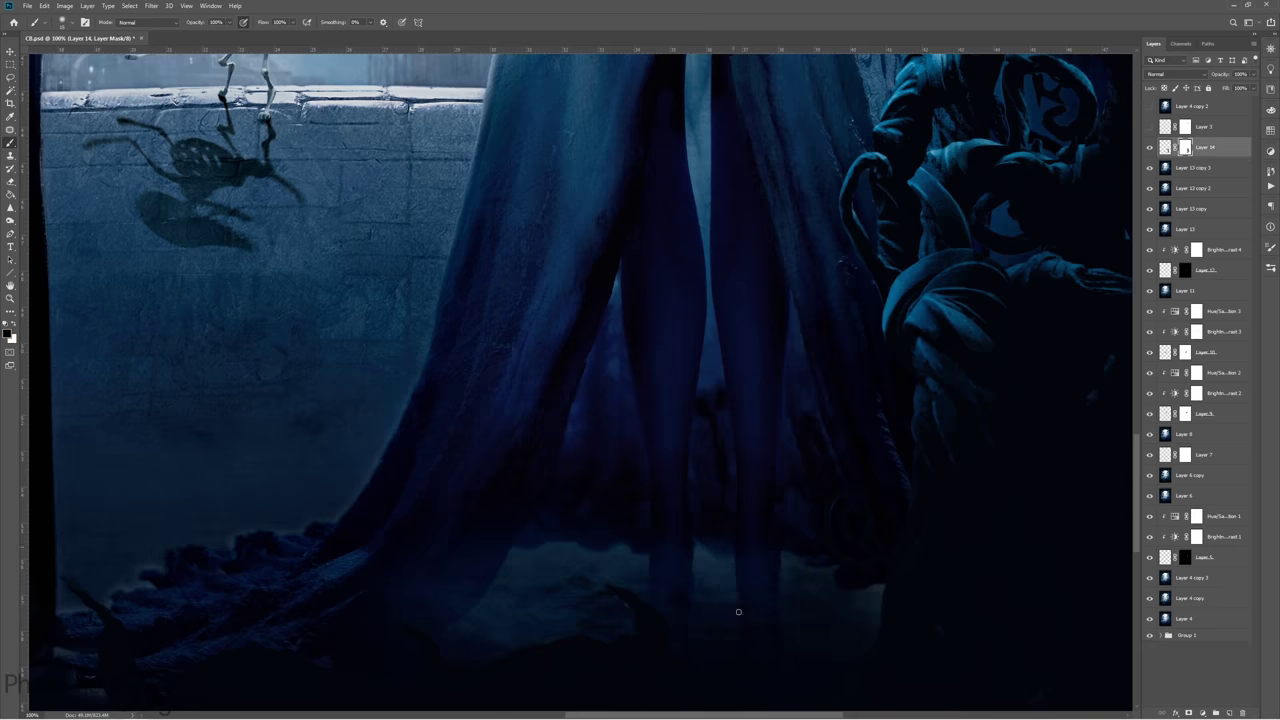
click(1149, 147)
scroll(694, 295, up, 4)
scroll(690, 373, down, 4)
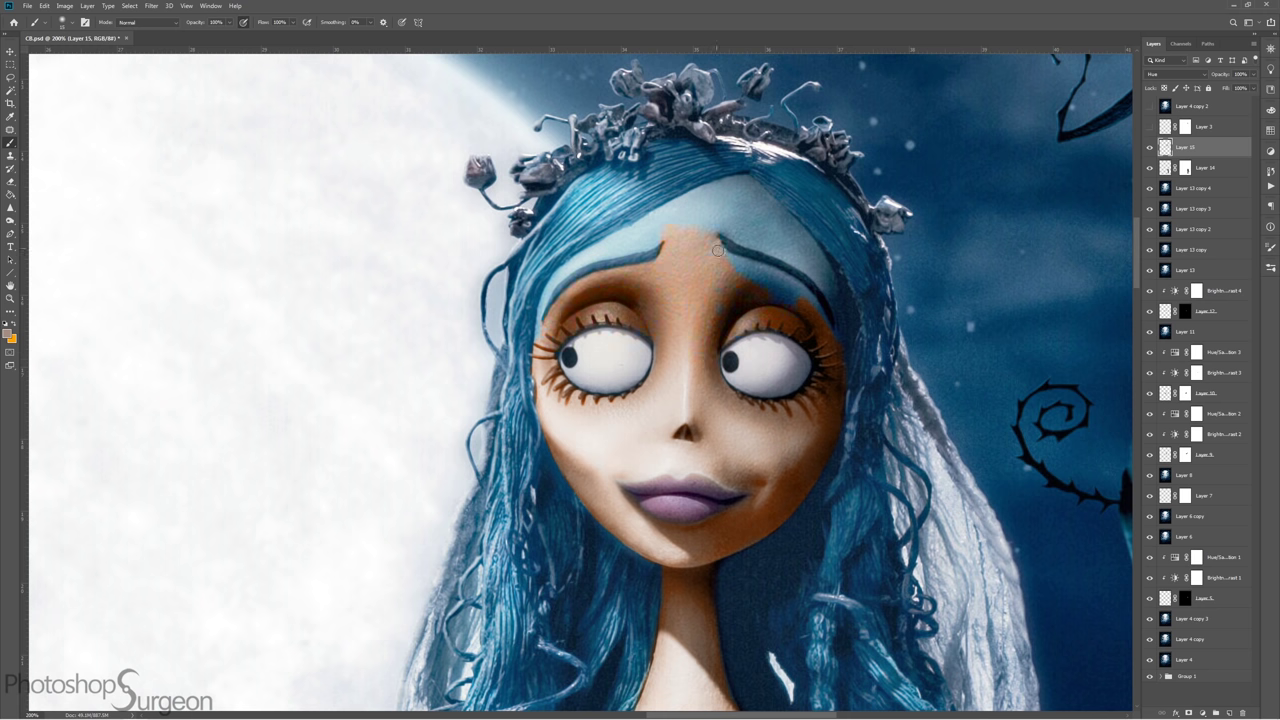
Check the forehead and crown, then lower the skin colour layer to 79% opacity
key(ctrl+plus)
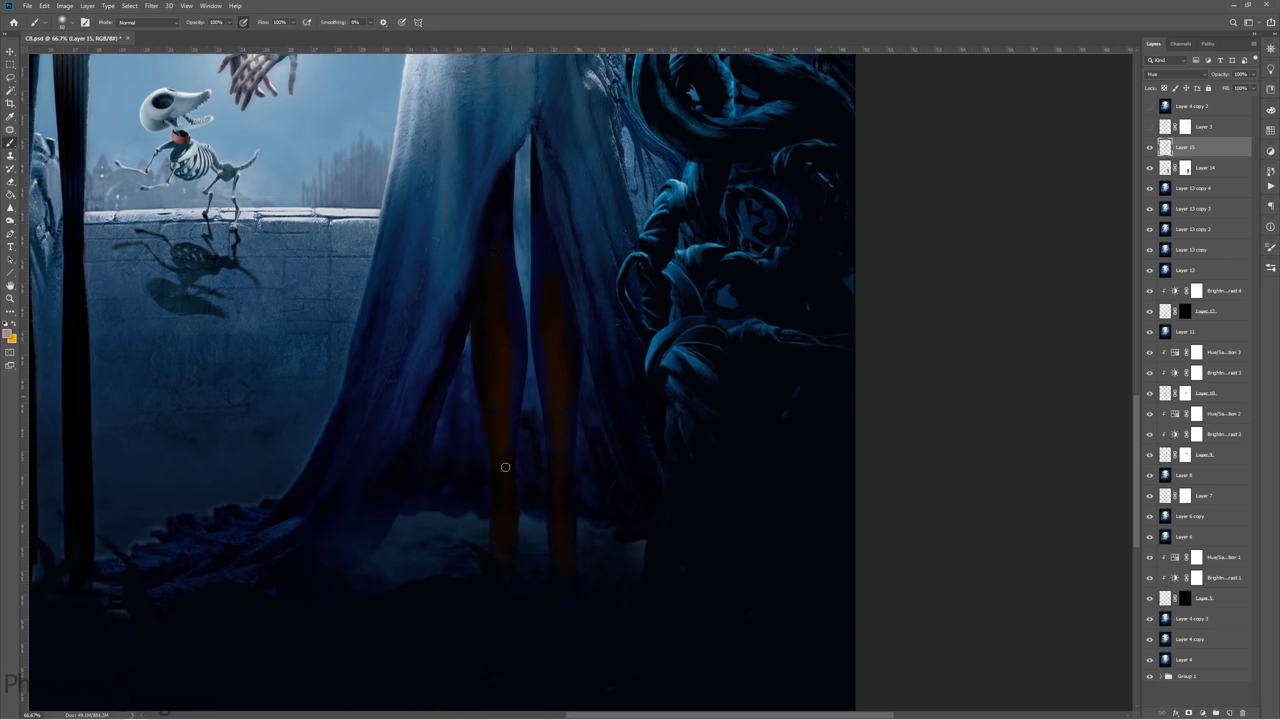
scroll(505, 467, up, 5)
key(ctrl+minus)
key(ctrl+minus)
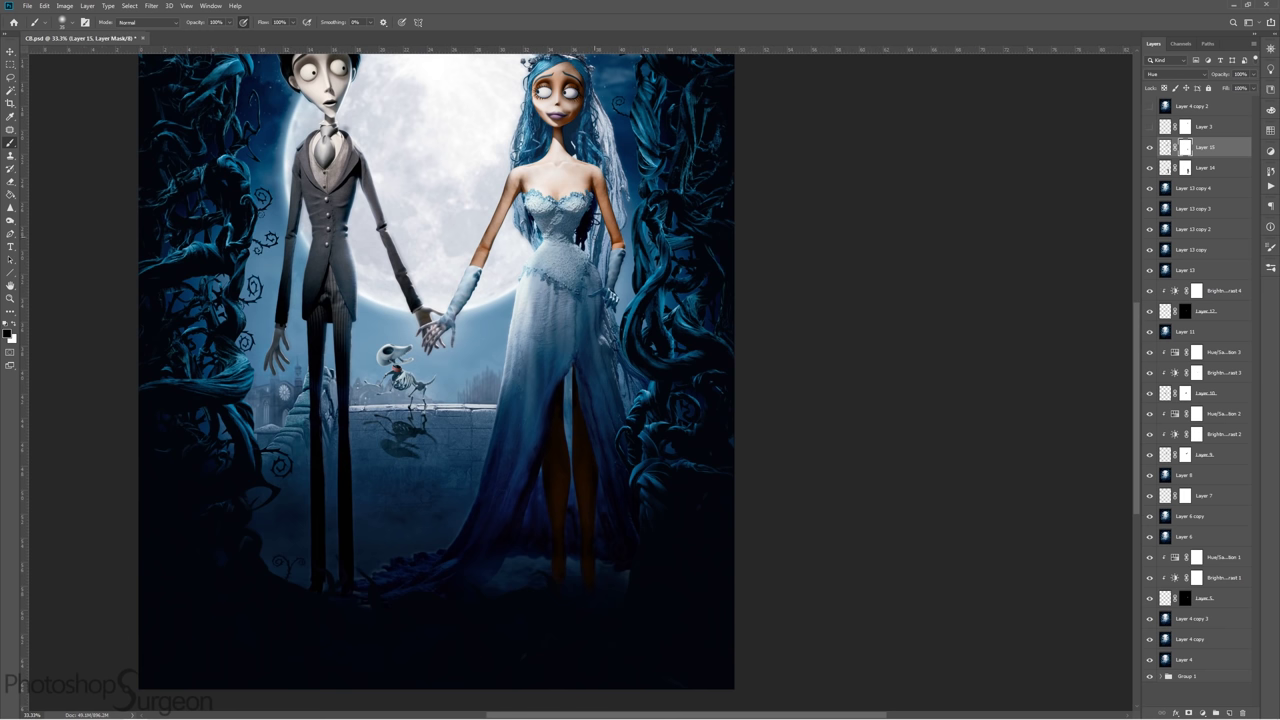
drag(1253, 74, 1245, 88)
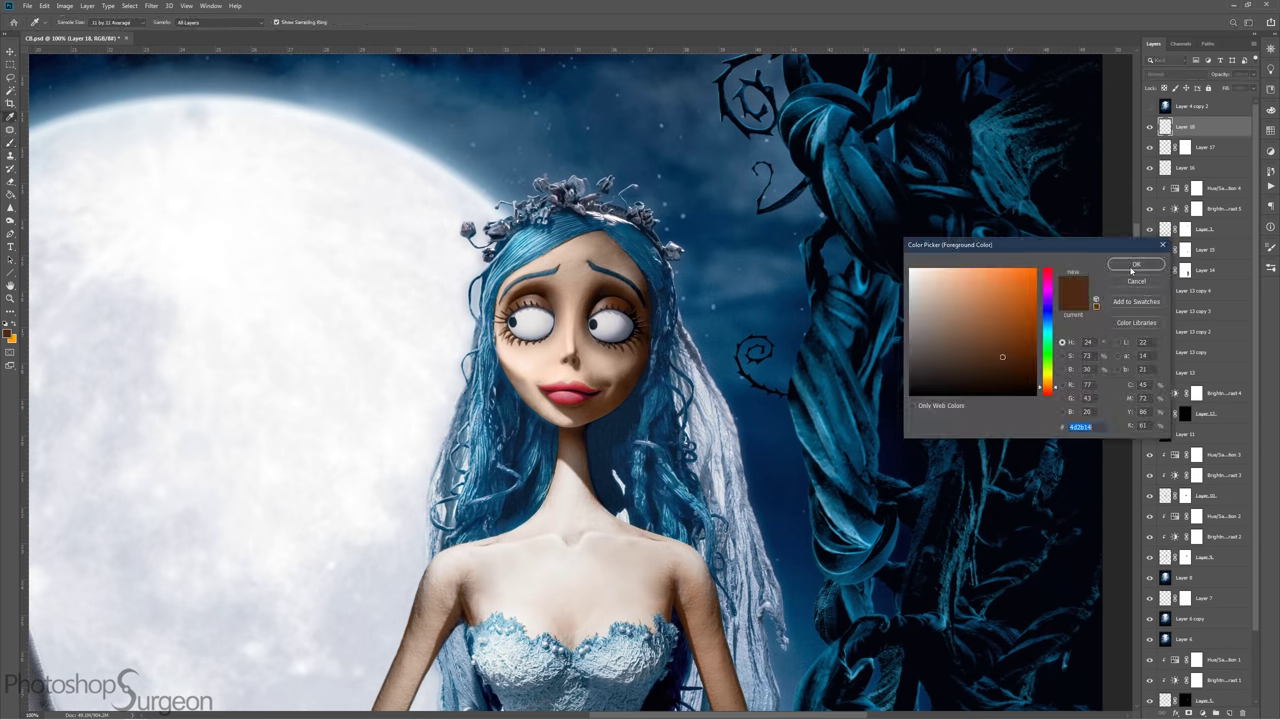
Load the skin selection and paint the blue hair at the top of the head brown
key(ctrl+shift+d)
scroll(494, 472, up, 3)
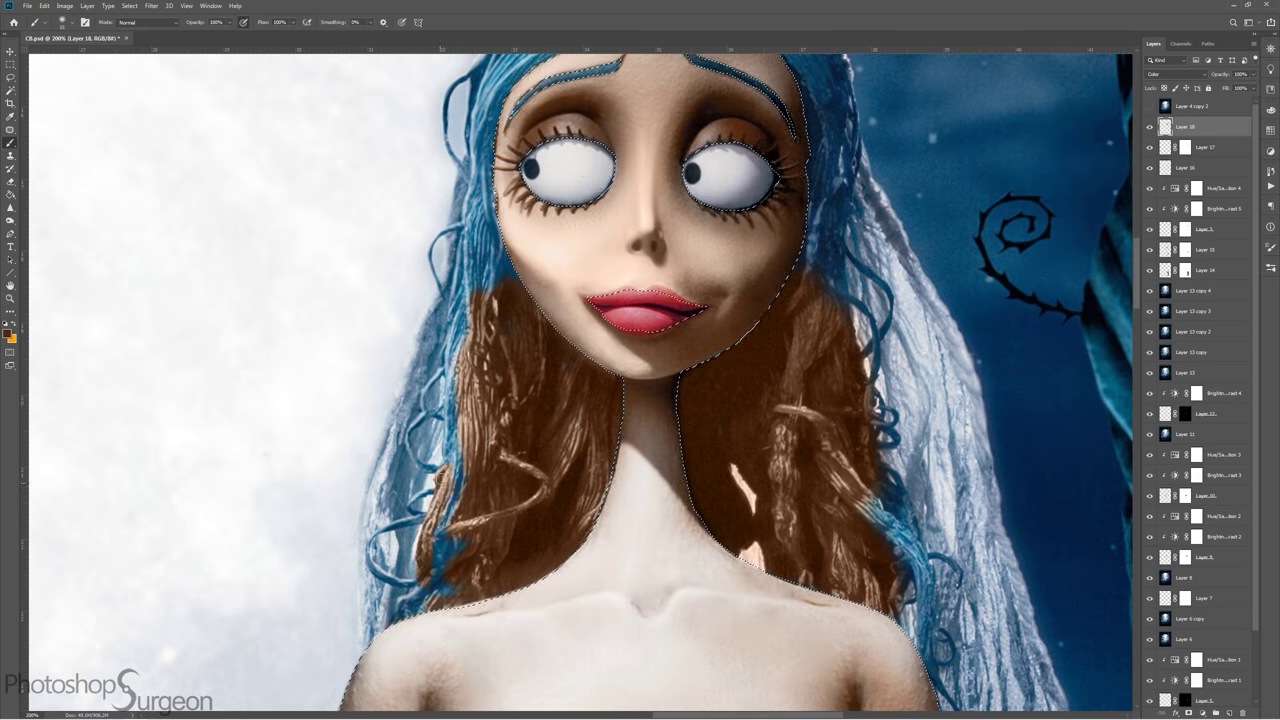
drag(550, 300, 587, 492)
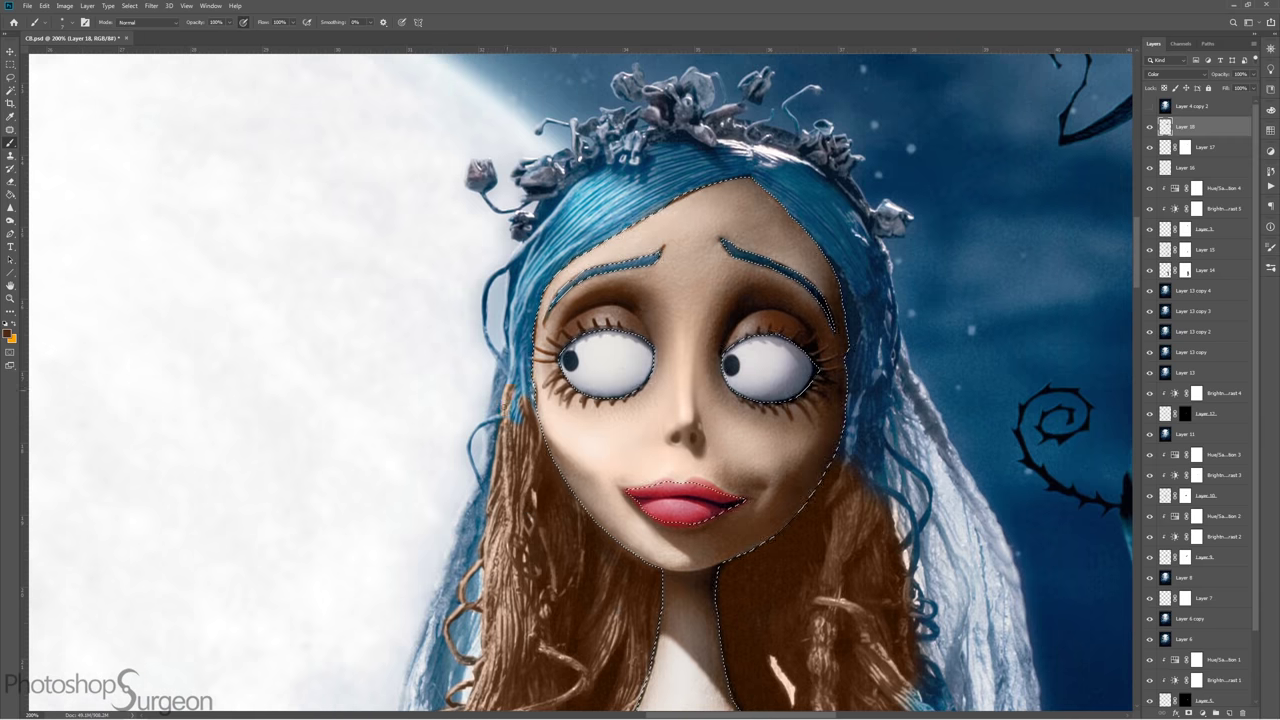
drag(600, 300, 570, 510)
drag(520, 420, 772, 378)
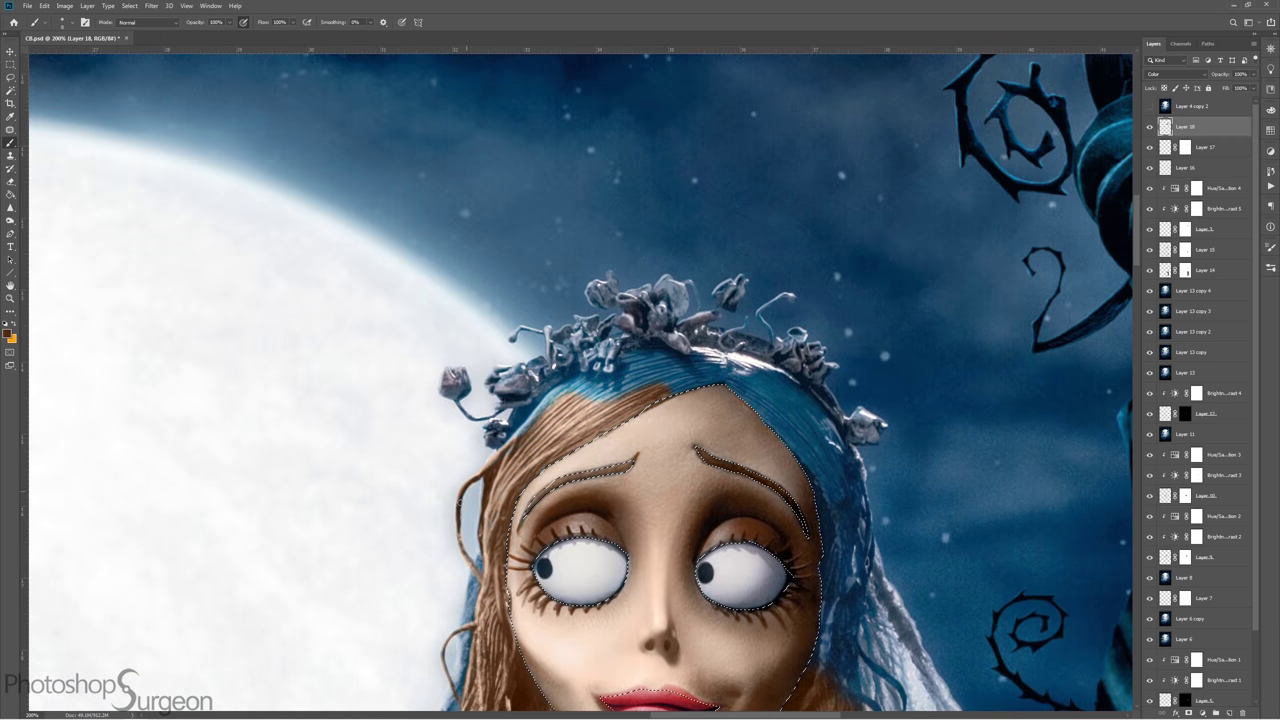
mouse_move(600, 550)
mouse_down()
mouse_move(570, 310)
mouse_move(500, 313)
mouse_move(500, 467)
mouse_up()
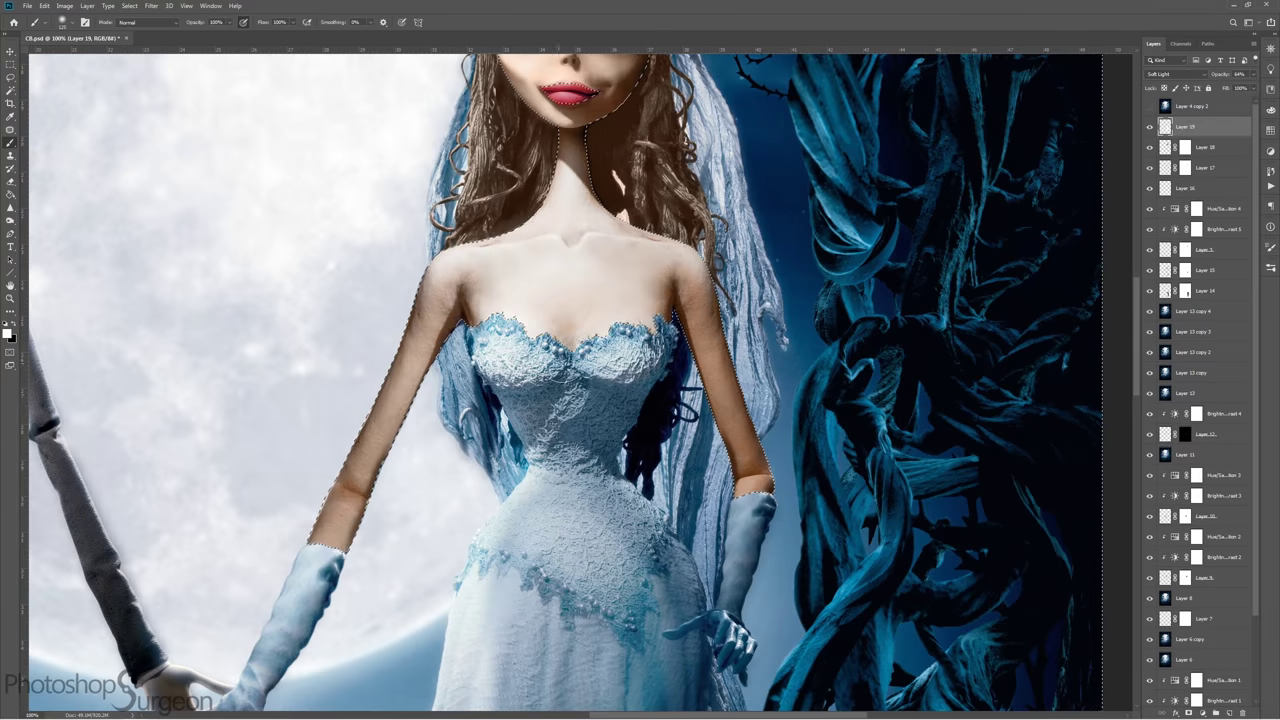
Brighten the bride's bodice and skirt by painting on the Soft Light layer
key(b)
mouse_move(462, 345)
mouse_down()
mouse_move(480, 440)
mouse_move(520, 420)
mouse_move(650, 400)
mouse_move(659, 501)
mouse_up()
scroll(560, 420, down, 3)
scroll(429, 343, down, 5)
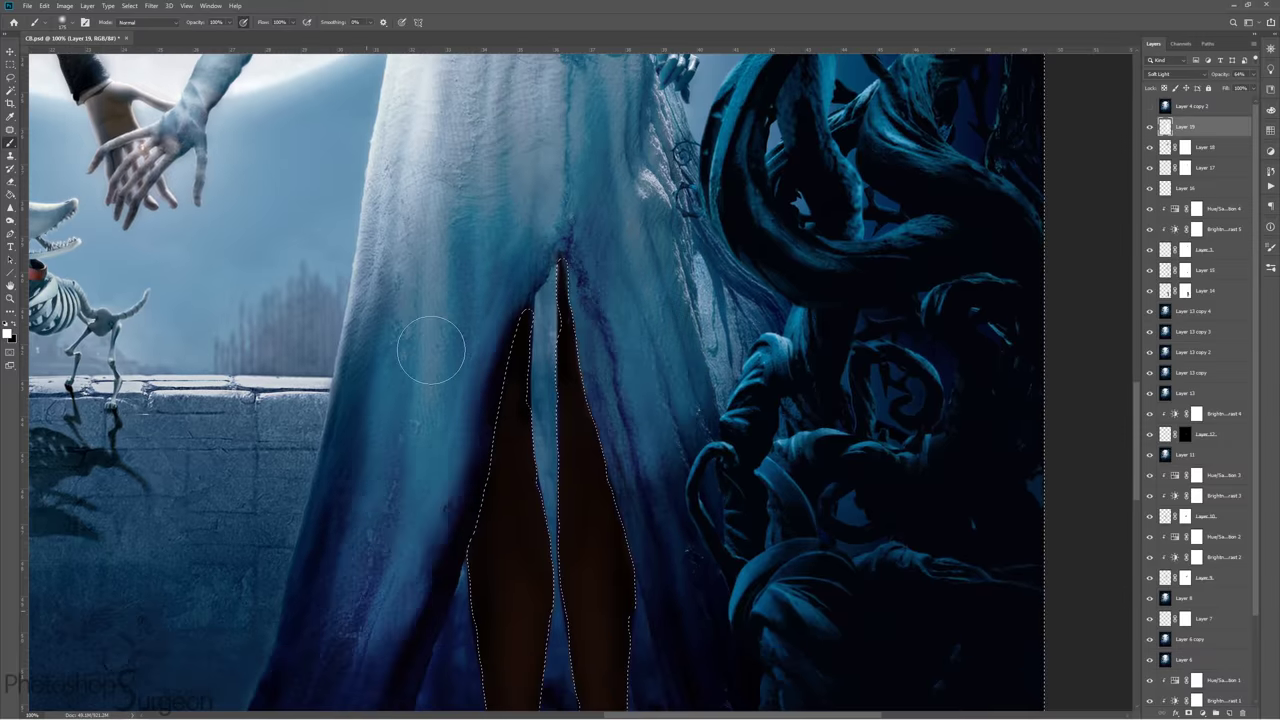
scroll(529, 300, down, 5)
scroll(529, 457, right, 5)
scroll(529, 457, up, 8)
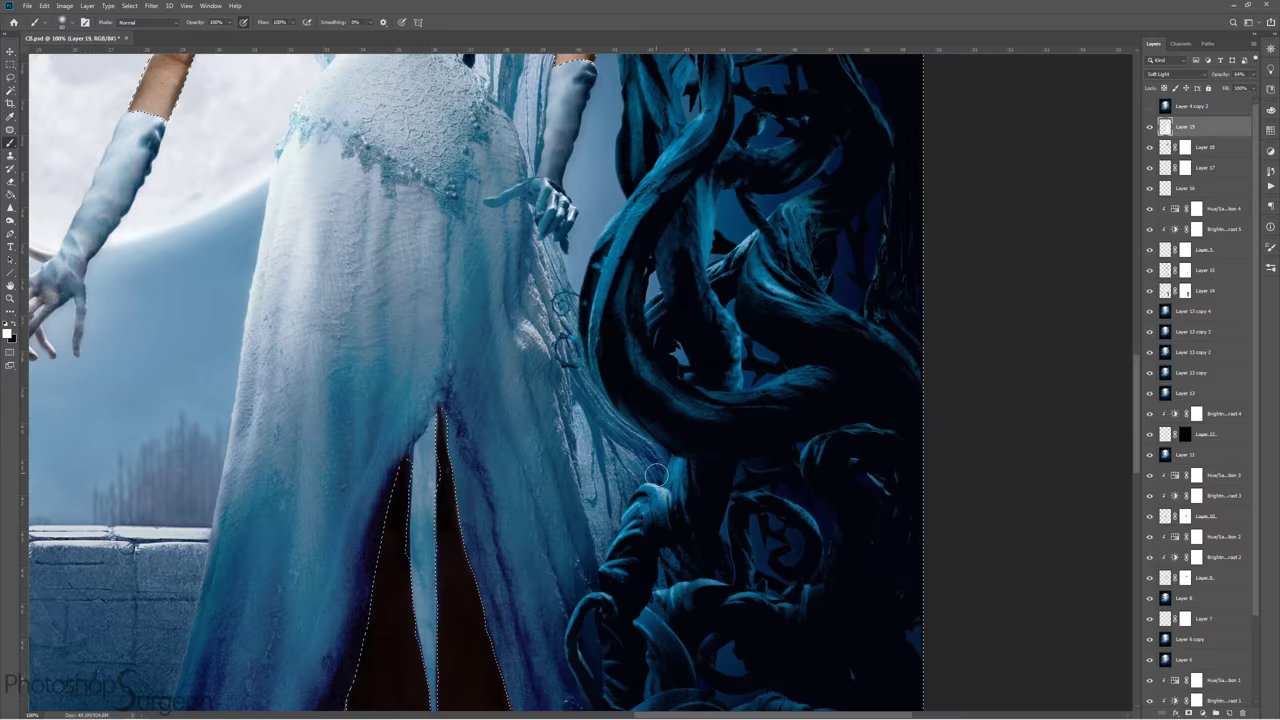
scroll(392, 484, left, 4)
scroll(392, 484, up, 6)
scroll(392, 484, right, 3)
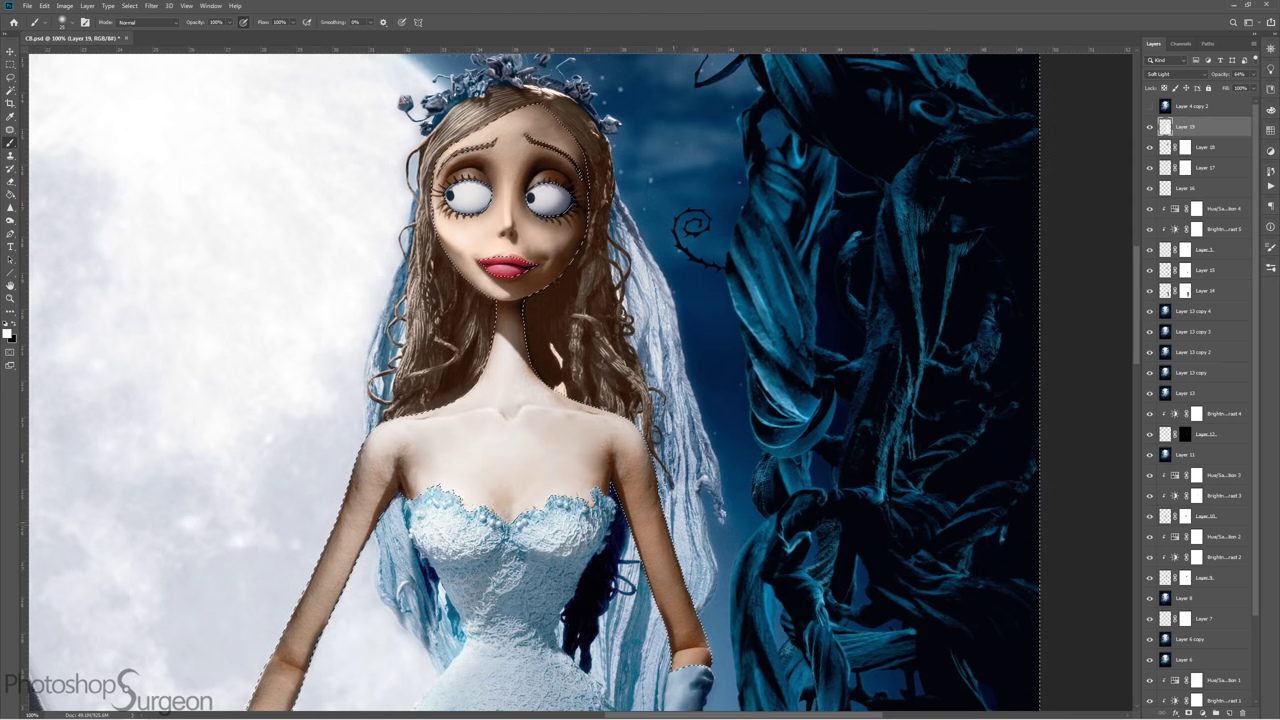
key(ctrl+0)
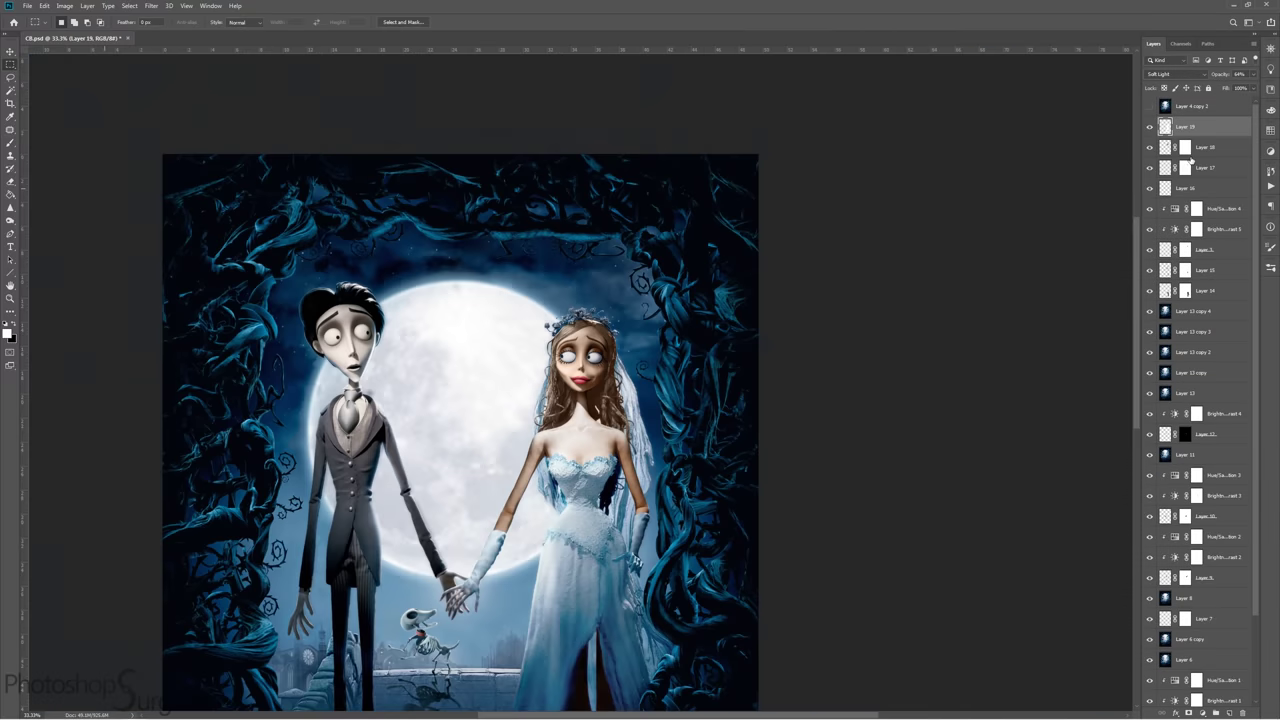
Duplicate the dress layer in Color blend mode and remove the skin selection
key(ctrl+d)
key(ctrl+j)
key(shift+alt+c)
key(m)
key(ctrl+plus)
key(b)
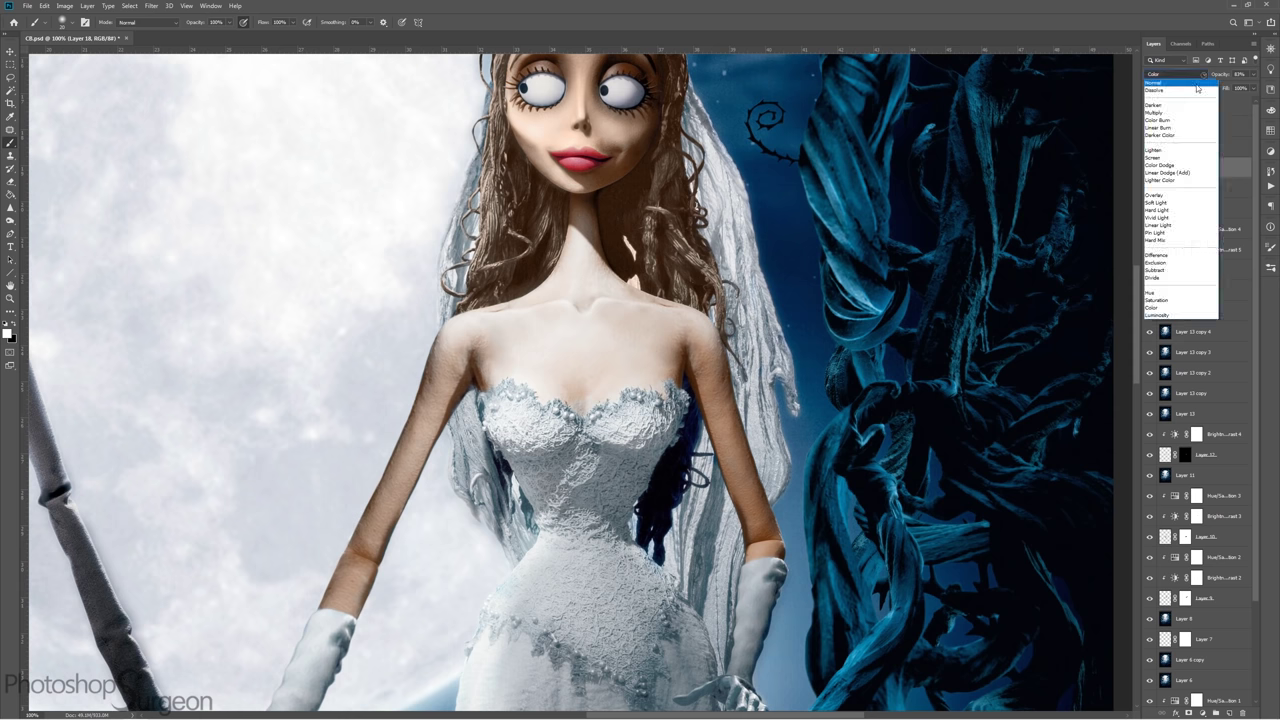
Adjust Layer 18's mask over the bodice and hands, then add a new empty layer
key(ctrl+plus)
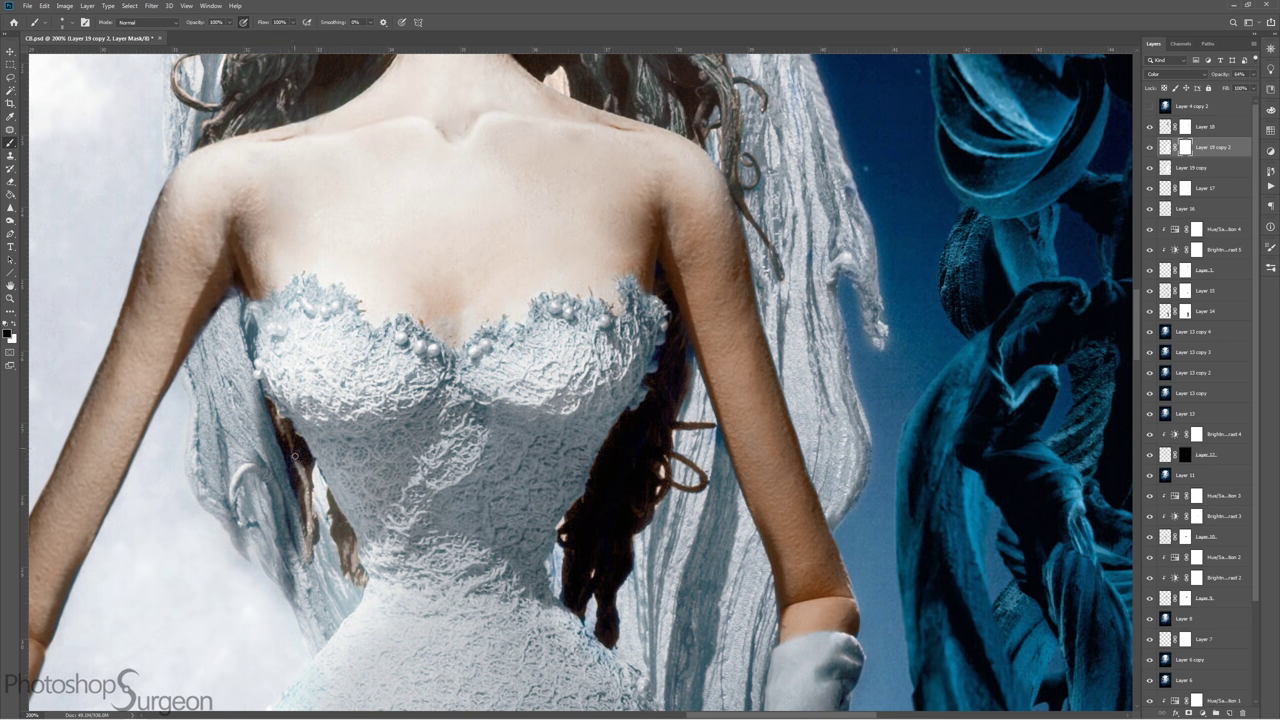
click(1184, 126)
key(ctrl+minus)
key(ctrl+minus)
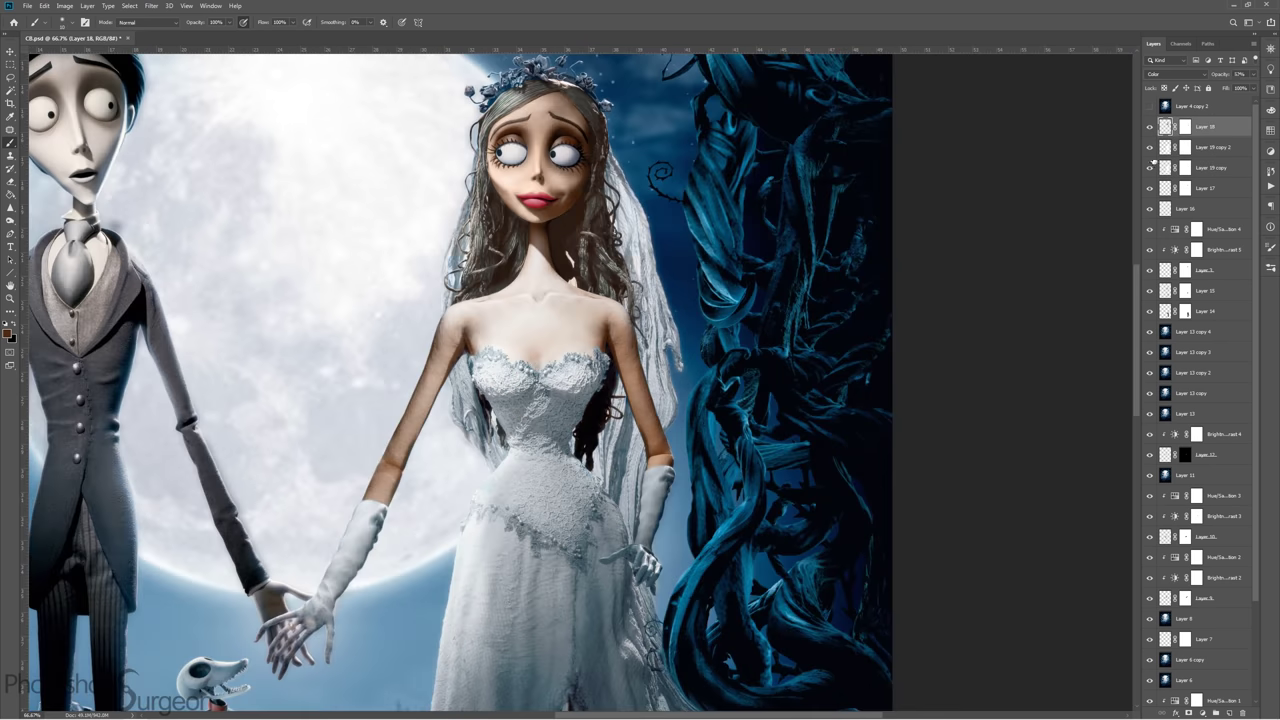
key(ctrl+plus)
key(ctrl+plus)
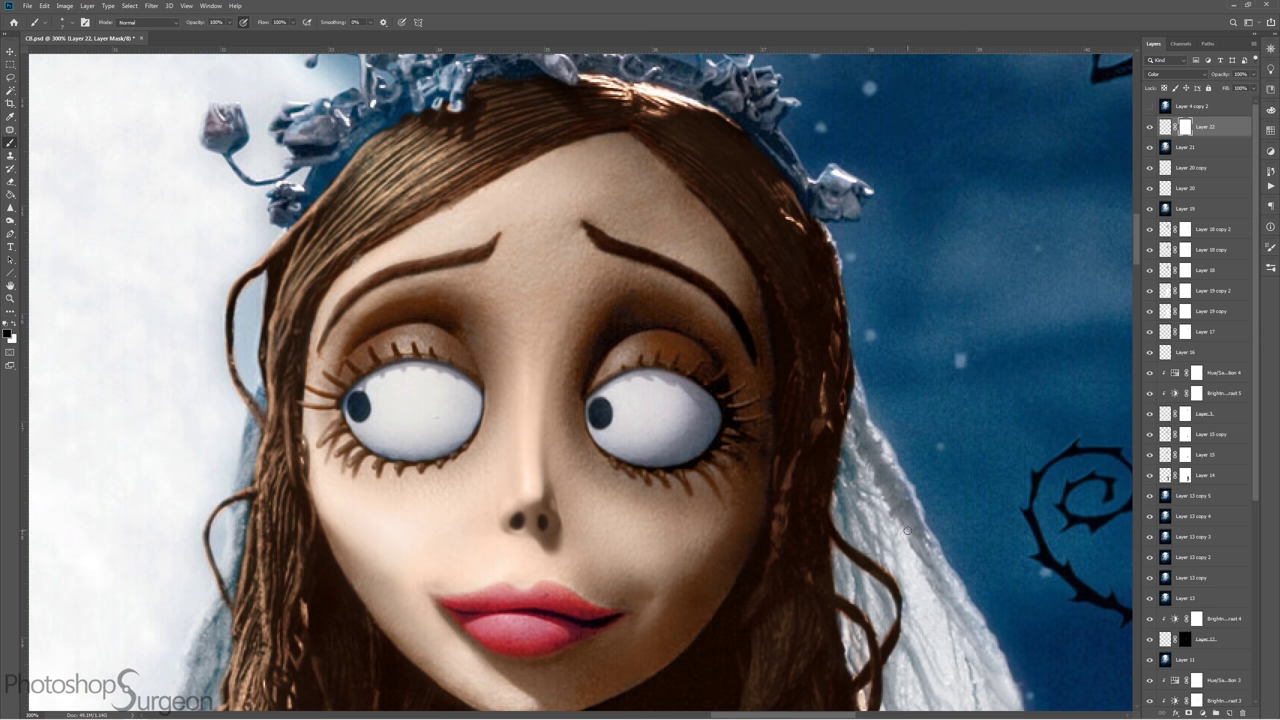
key(ctrl+shift+alt+n)
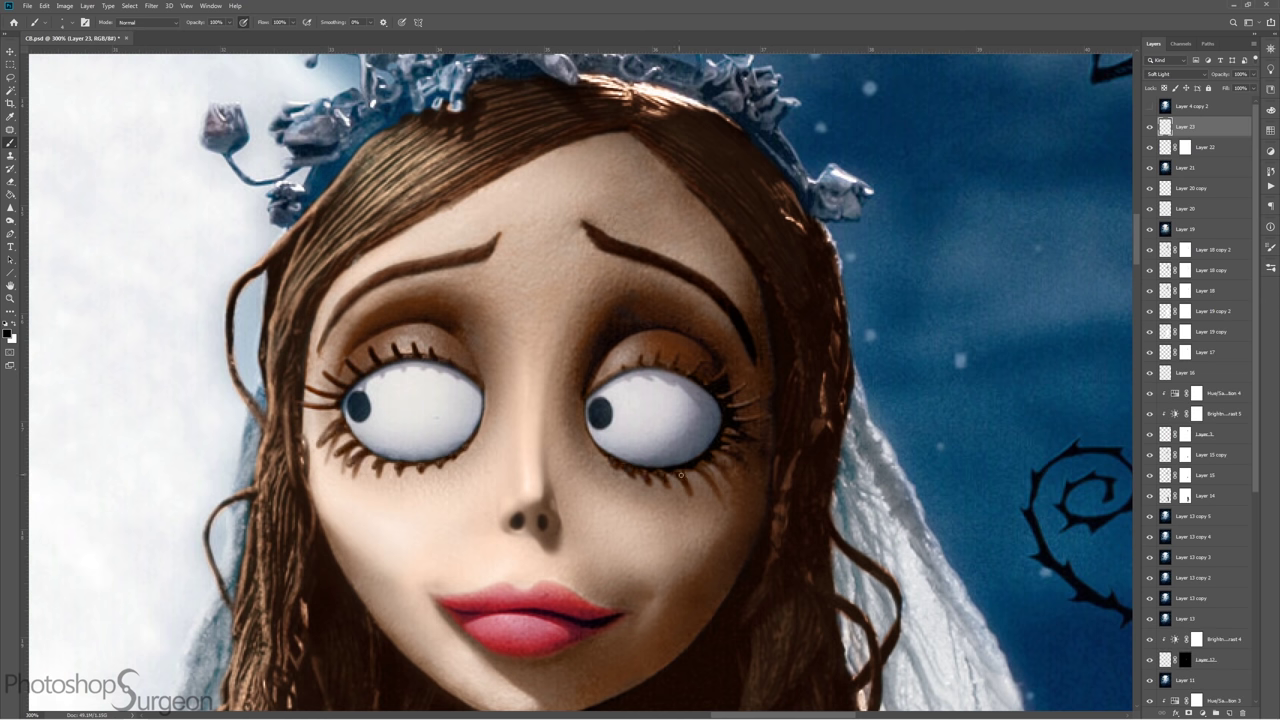
Duplicate the Soft Light face layer and set the copy to Color blending
key(alt+shift+c)
key(ctrl+j)
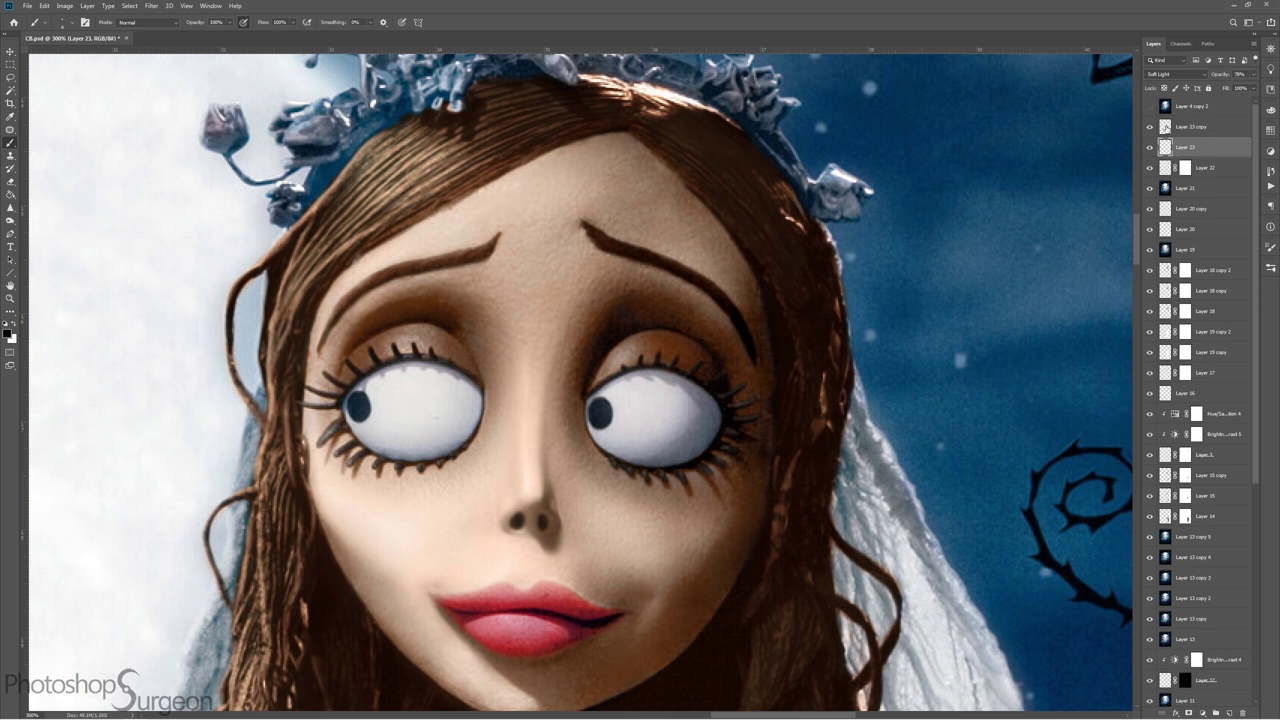